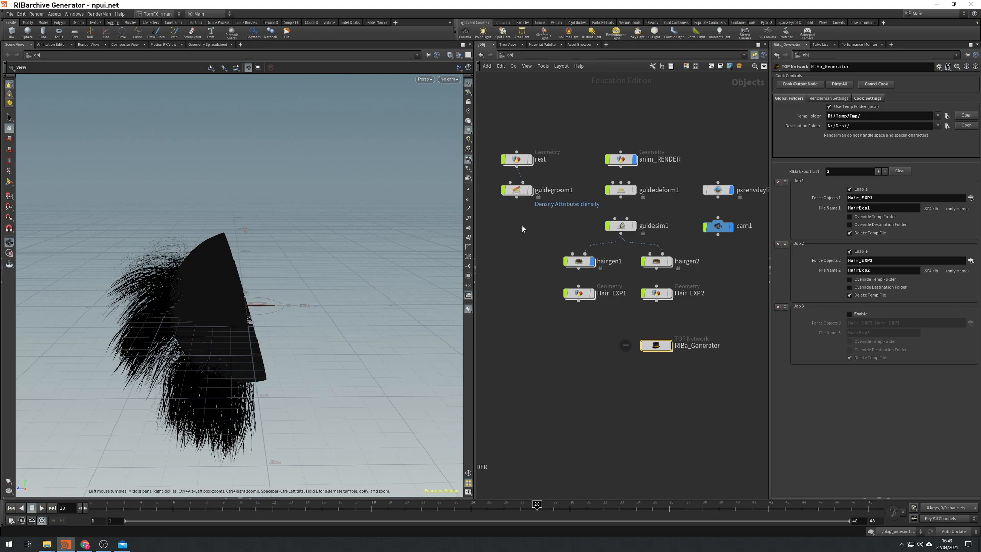
Move the Hair_RENDER node up so it sits below guidegroom1, with the whole object network in view
{"action": "scroll", "coordinate": [523, 228], "scroll_direction": "down", "scroll_amount": 1}
{"action": "scroll", "coordinate": [525, 233], "scroll_direction": "down", "scroll_amount": 2}
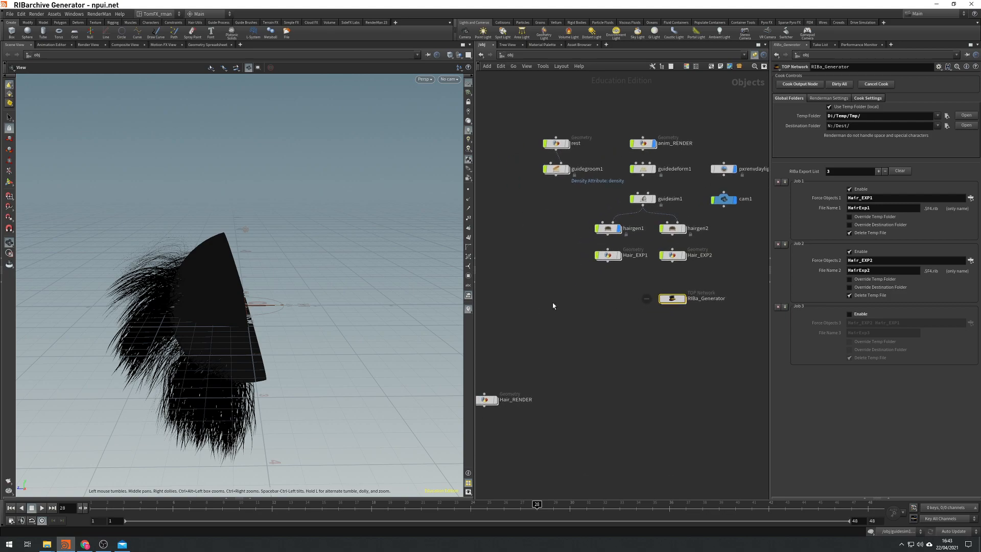
{"action": "left_click_drag", "start_coordinate": [491, 400], "coordinate": [564, 338]}
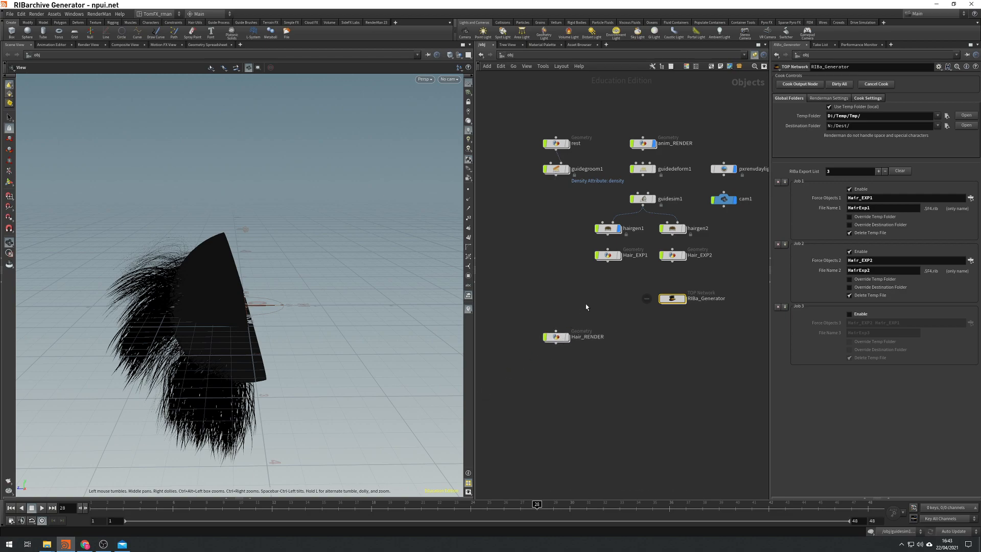
{"action": "key", "text": "h"}
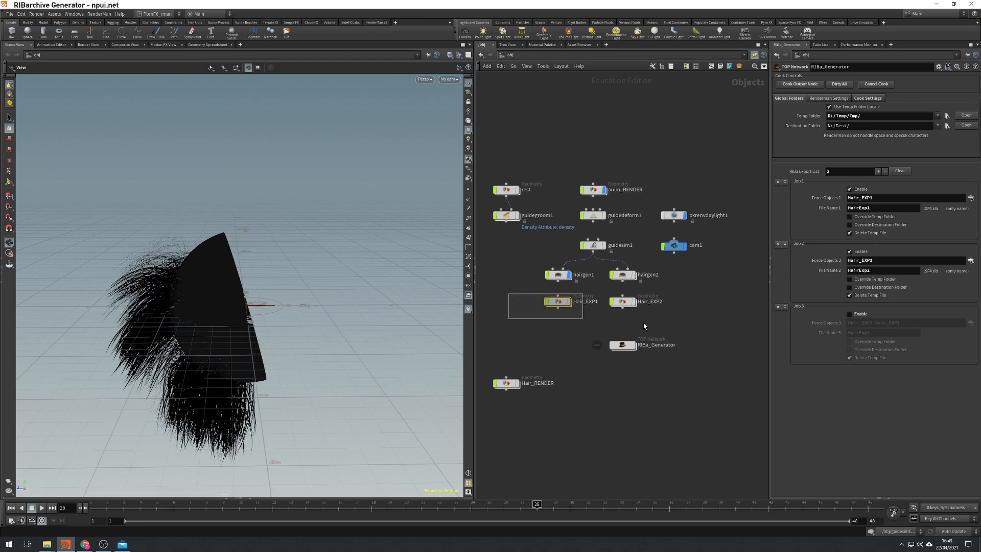
Play the simulated guides of guidesim1 in the viewport and return the timeline to frame 1
{"action": "left_click", "coordinate": [622, 301]}
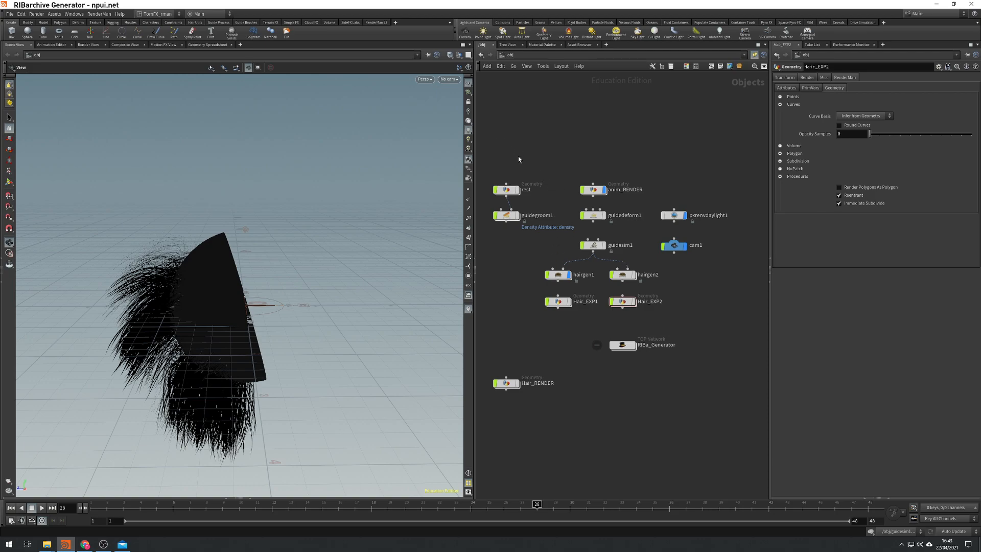
{"action": "left_click", "coordinate": [622, 274]}
{"action": "left_click", "coordinate": [595, 246]}
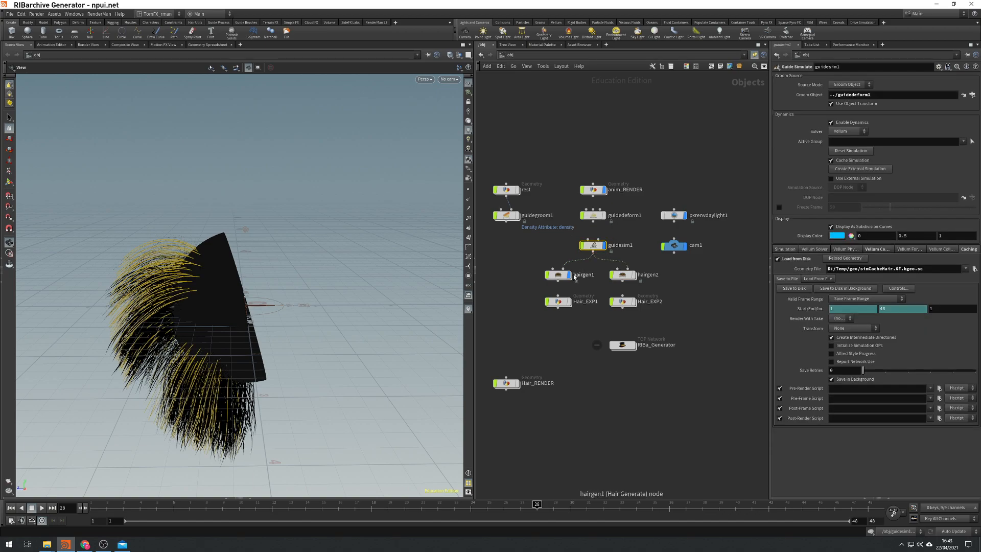
{"action": "left_click", "coordinate": [40, 508]}
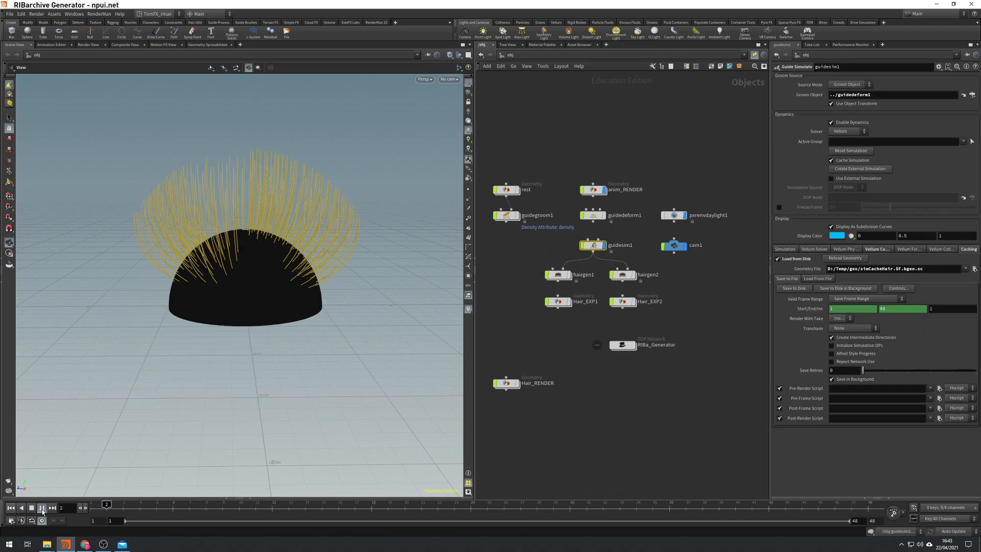
{"action": "left_click", "coordinate": [40, 509]}
{"action": "left_click_drag", "start_coordinate": [127, 506], "coordinate": [49, 506]}
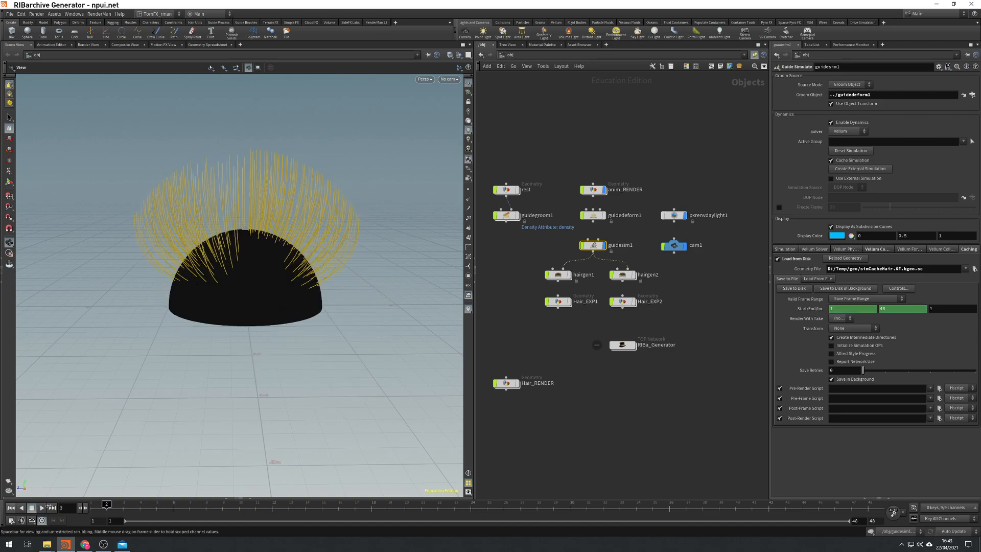
Compare the generation settings of hairgen1 and hairgen2, and temporarily display hairgen2's hair in the viewport
{"action": "scroll", "coordinate": [565, 283], "scroll_direction": "up", "scroll_amount": 2}
{"action": "left_click", "coordinate": [557, 274]}
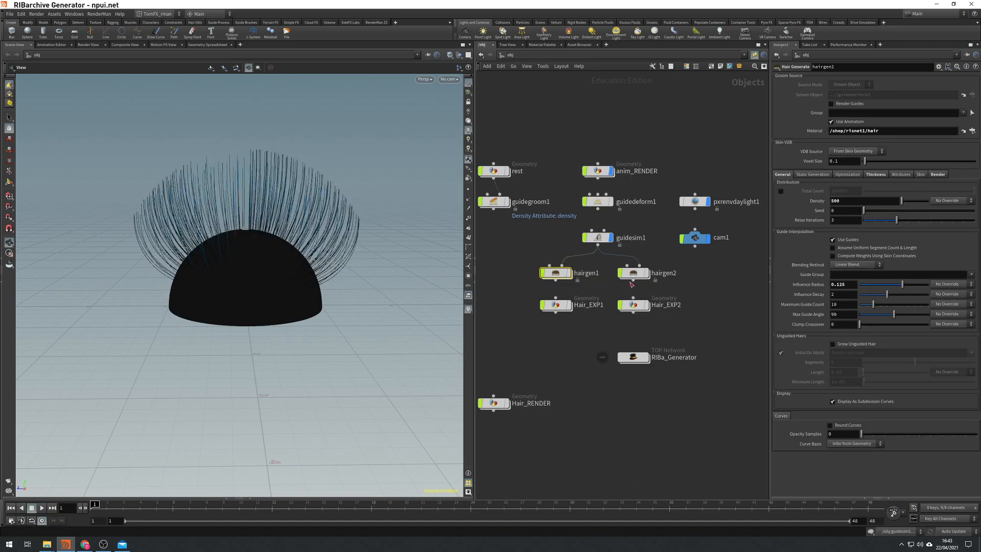
{"action": "left_click", "coordinate": [633, 273]}
{"action": "scroll", "coordinate": [709, 284], "scroll_direction": "down", "scroll_amount": 2}
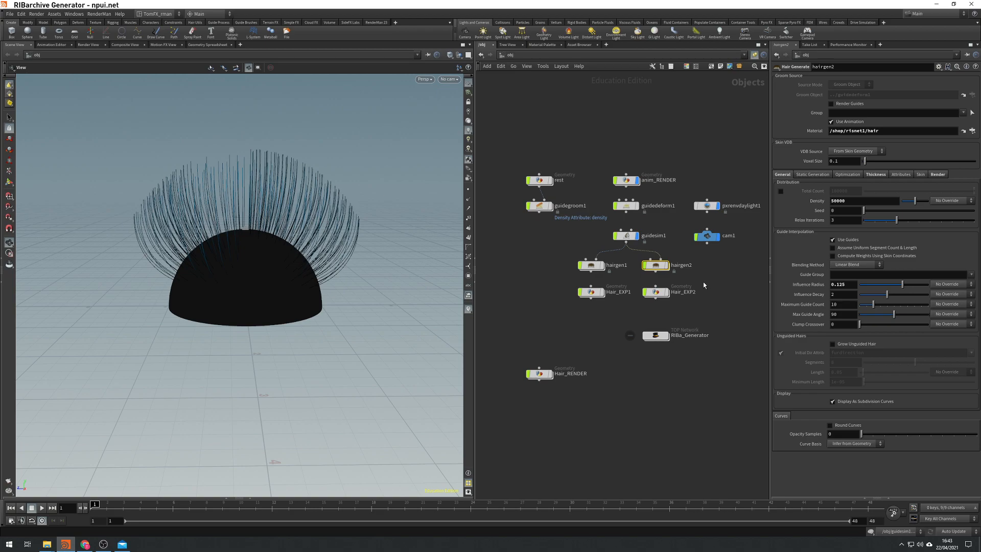
{"action": "middle_click_drag", "start_coordinate": [703, 275], "coordinate": [698, 273]}
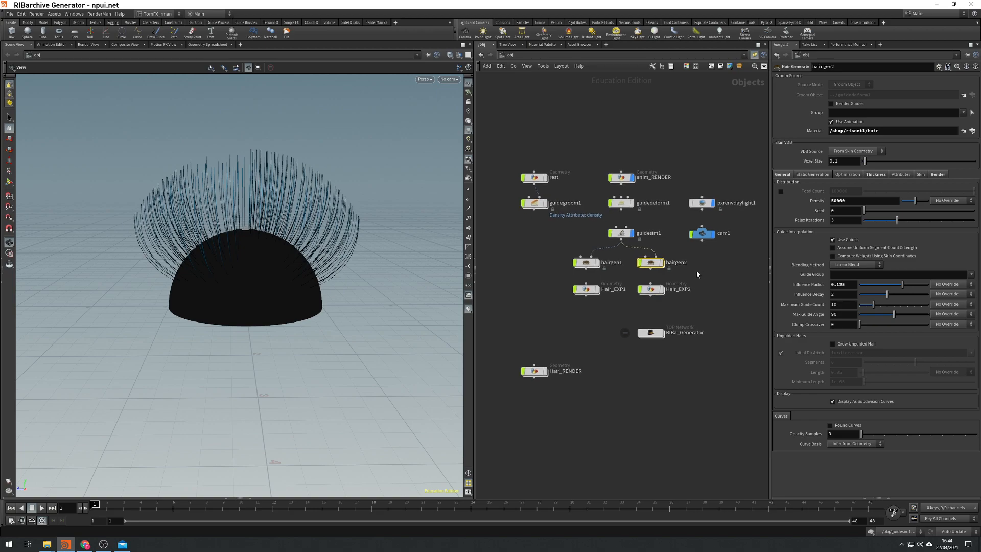
{"action": "left_click", "coordinate": [661, 262]}
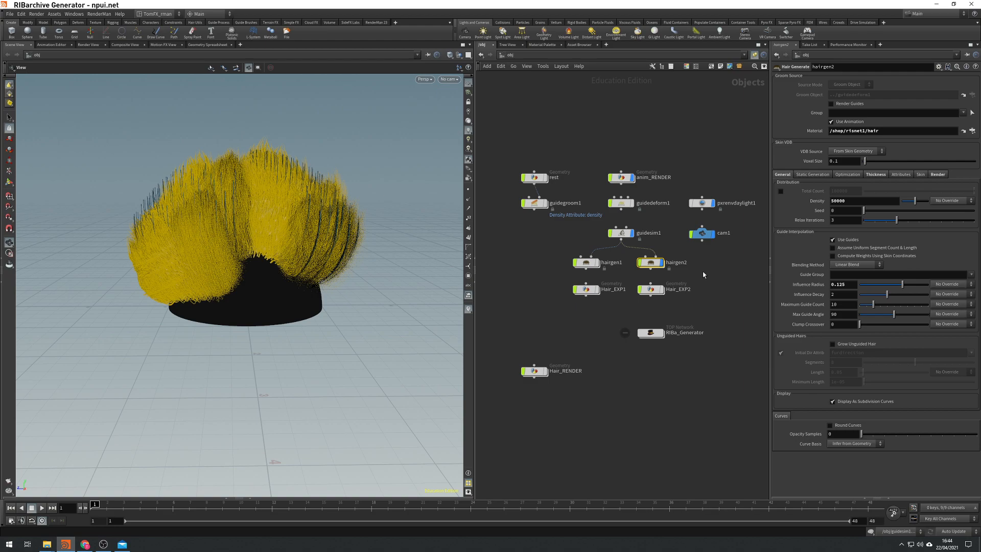
{"action": "left_click", "coordinate": [663, 264]}
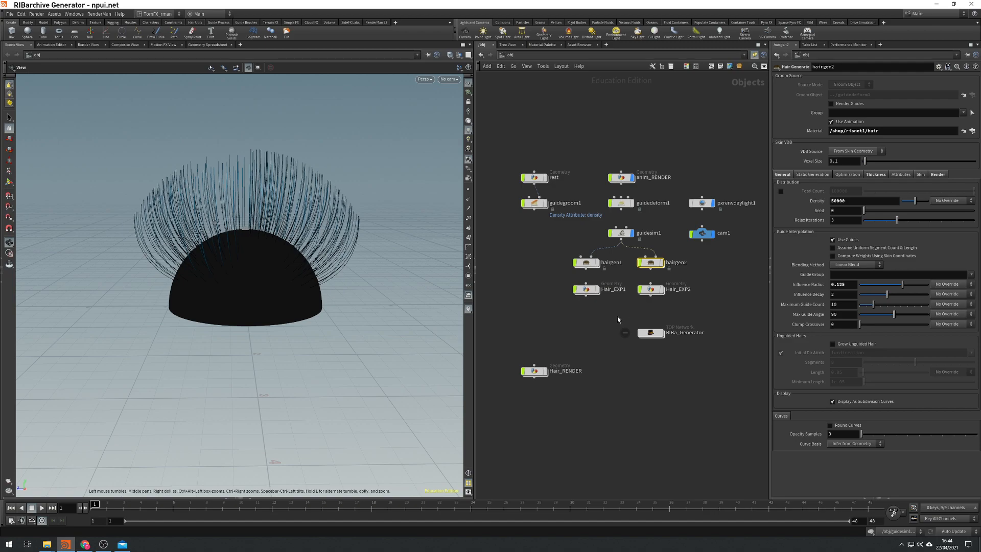
Examine the temp and destination folder settings of RIBa_Generator, switching Use Temp Folder off and back on
{"action": "left_click", "coordinate": [650, 333]}
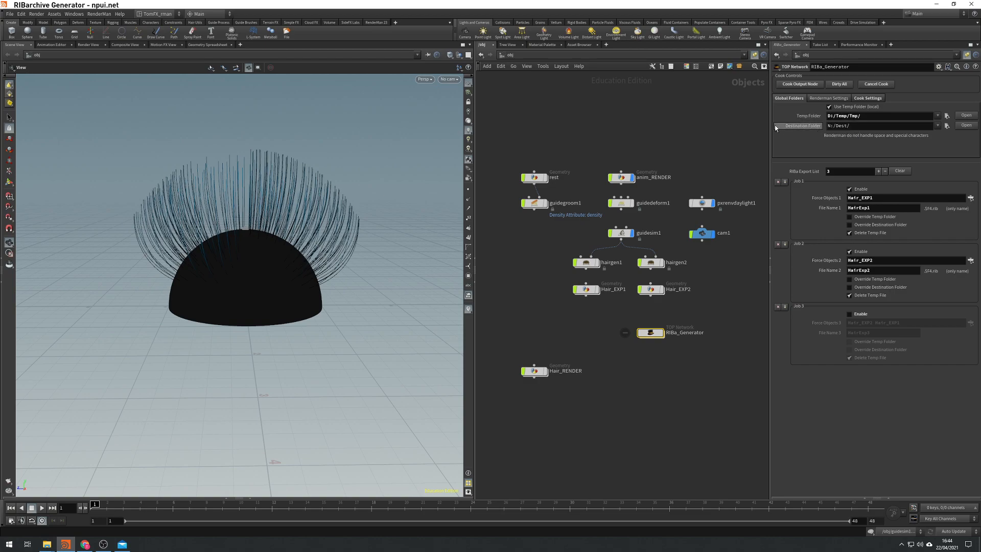
{"action": "left_click", "coordinate": [866, 126]}
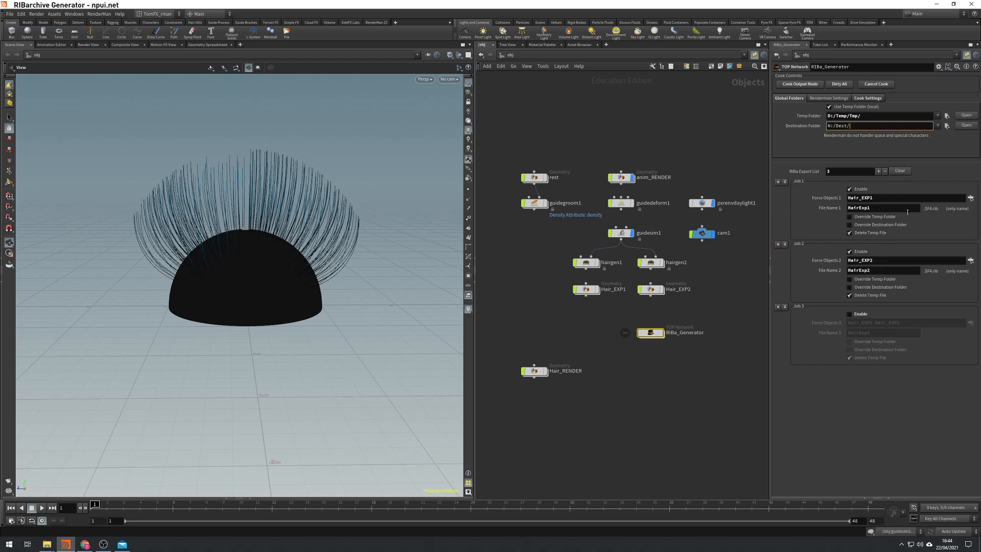
{"action": "left_click", "coordinate": [867, 116]}
{"action": "left_click", "coordinate": [854, 108]}
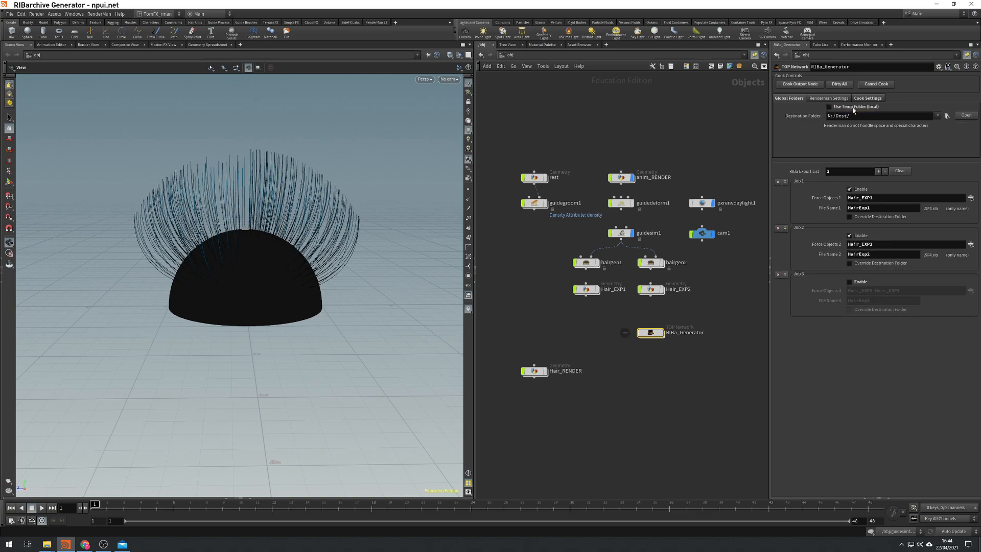
{"action": "left_click", "coordinate": [854, 107]}
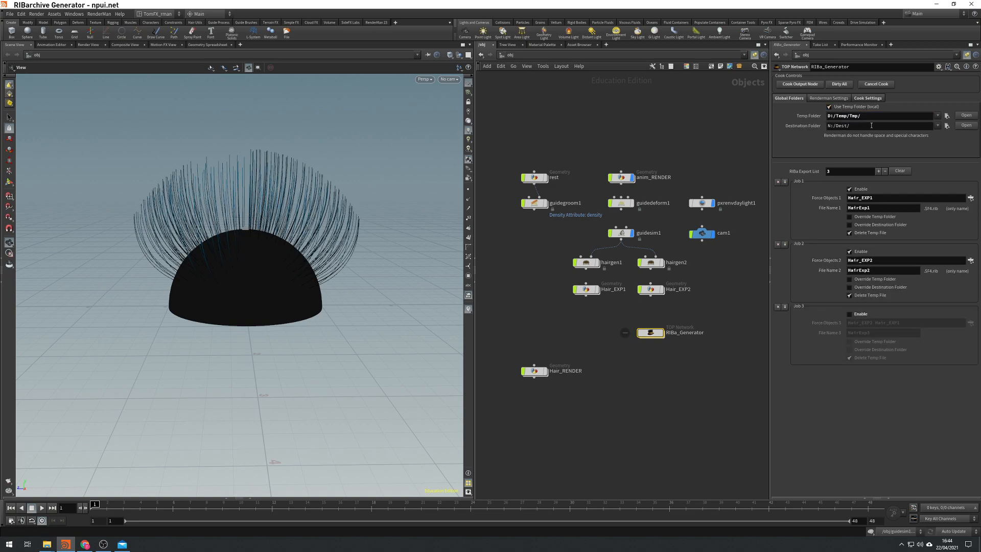
Add a fourth job to the RIBa export list and remove it, and briefly enable Job 3
{"action": "left_click", "coordinate": [878, 172]}
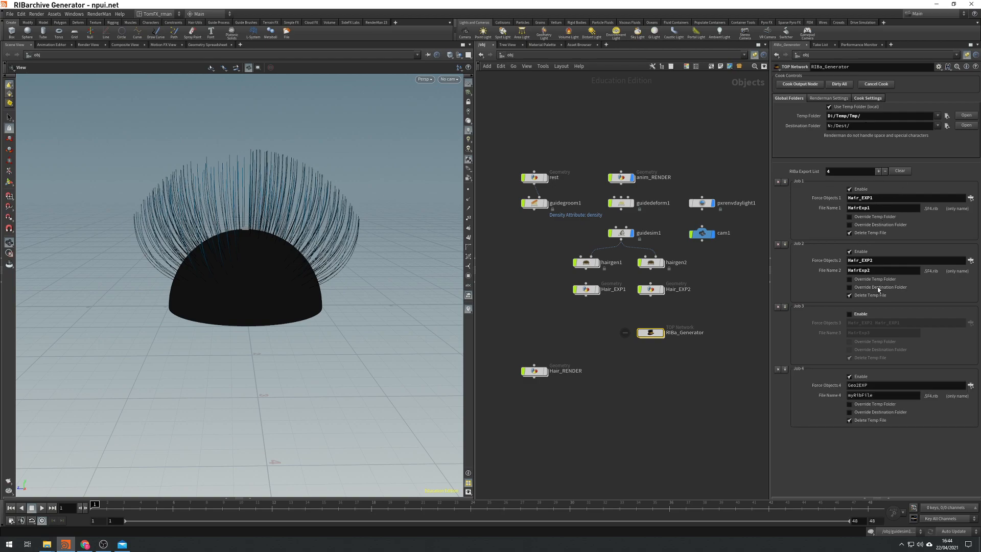
{"action": "double_click", "coordinate": [882, 200]}
{"action": "left_click_drag", "start_coordinate": [556, 246], "coordinate": [601, 312]}
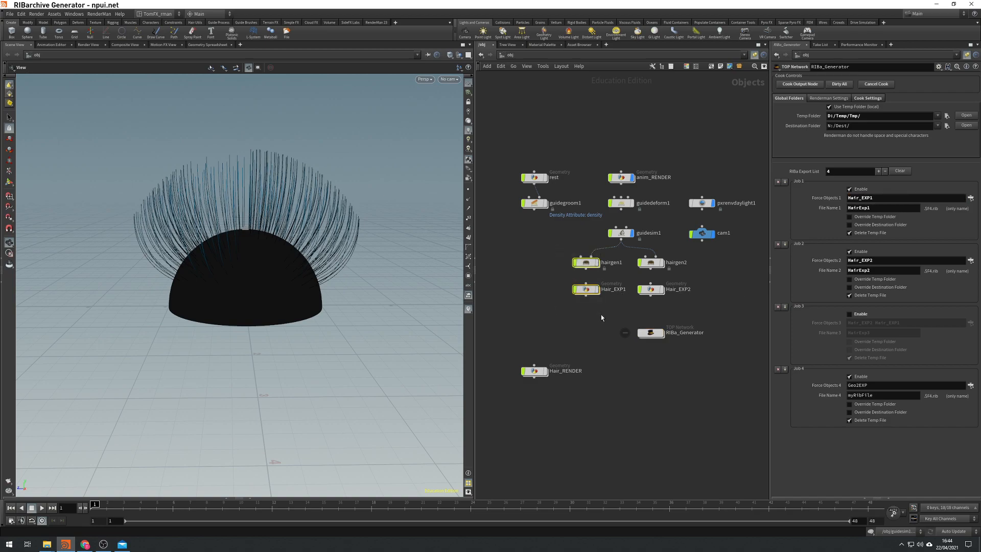
{"action": "left_click_drag", "start_coordinate": [692, 302], "coordinate": [672, 264]}
{"action": "left_click", "coordinate": [892, 271]}
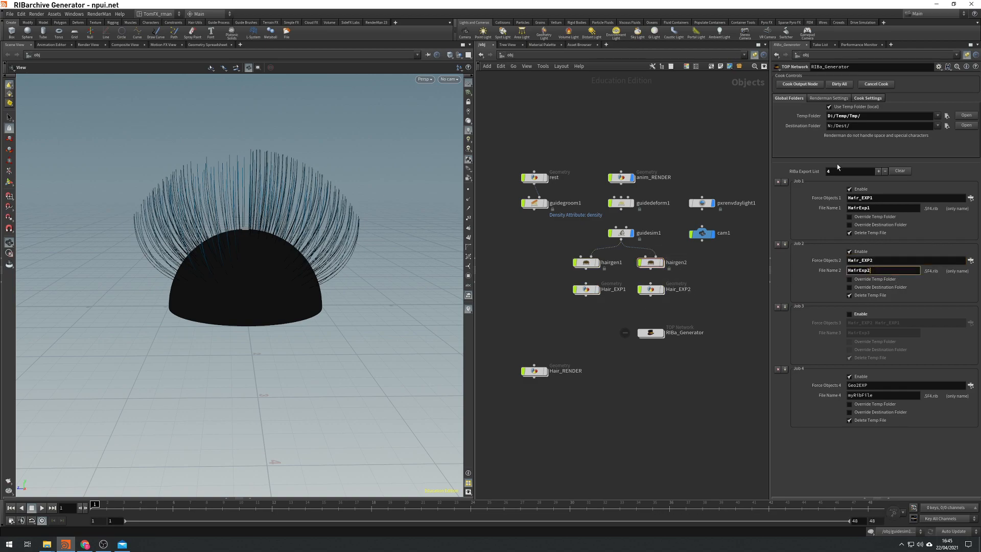
{"action": "left_click", "coordinate": [780, 370]}
{"action": "left_click", "coordinate": [856, 315]}
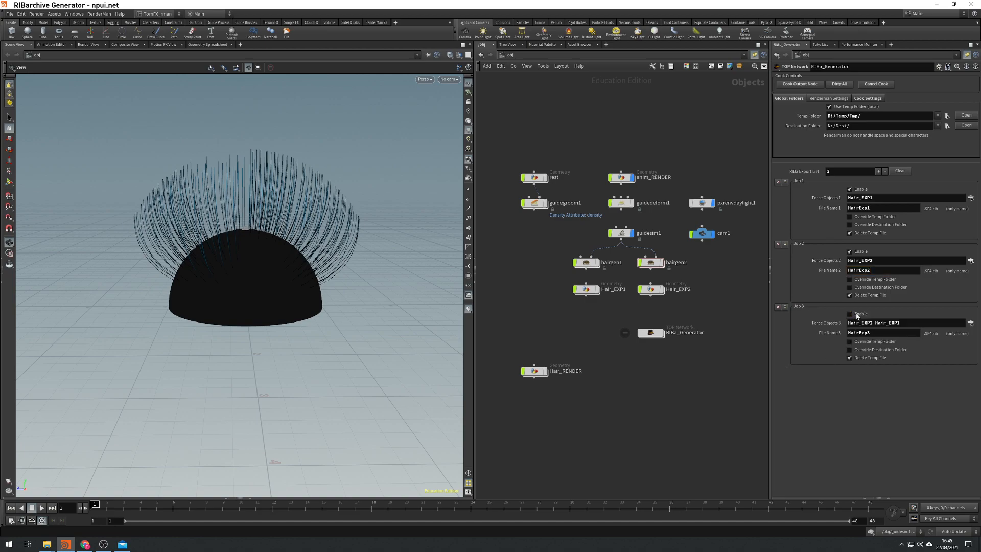
{"action": "left_click", "coordinate": [856, 315]}
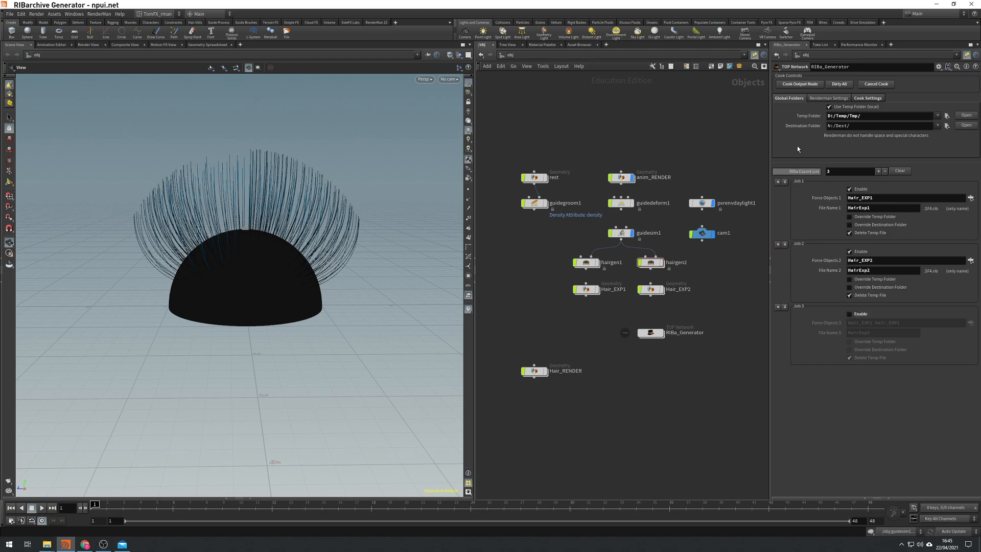
Review the camera and frame range in the Renderman settings, switching Motion Blur on and back off
{"action": "left_click", "coordinate": [820, 99]}
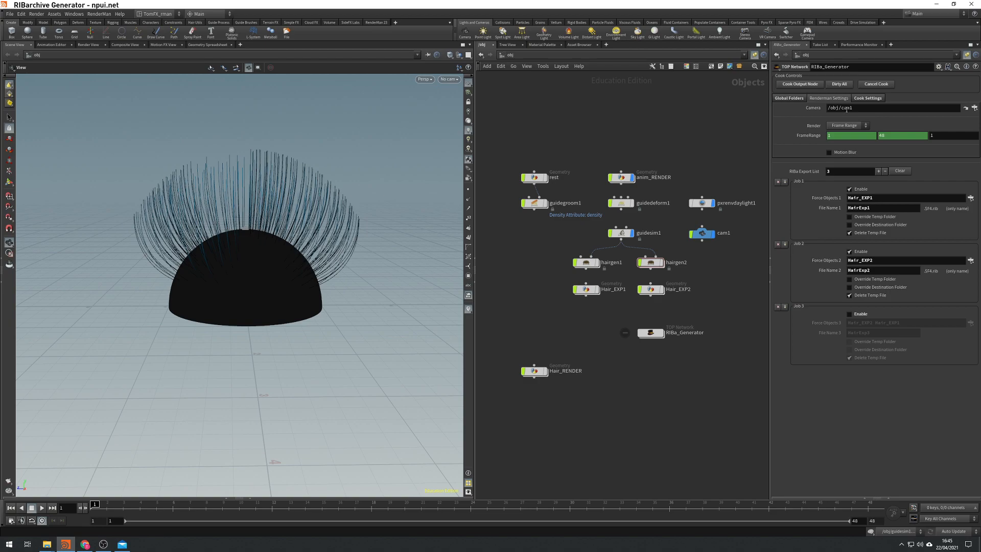
{"action": "left_click", "coordinate": [867, 108]}
{"action": "left_click", "coordinate": [887, 124]}
{"action": "left_click", "coordinate": [843, 153]}
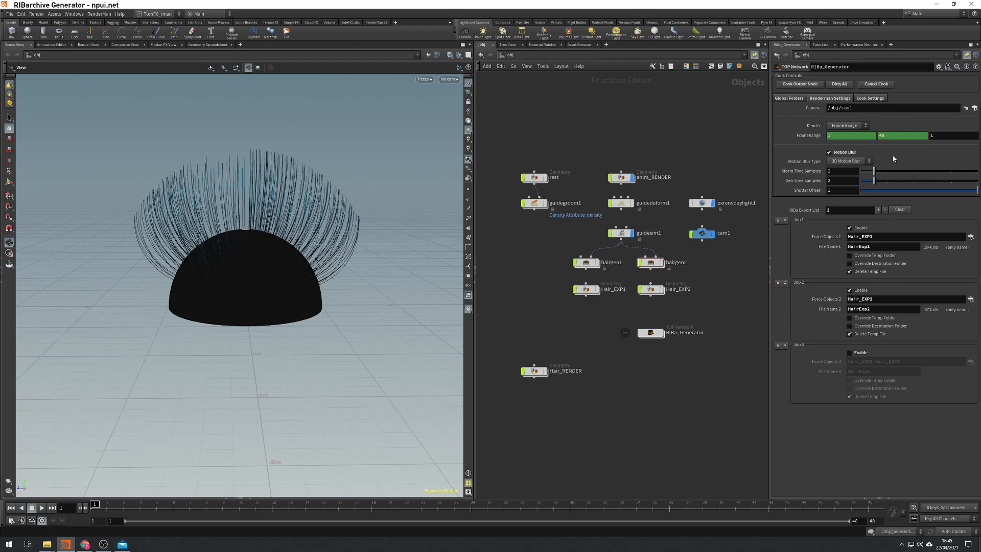
{"action": "left_click", "coordinate": [842, 153]}
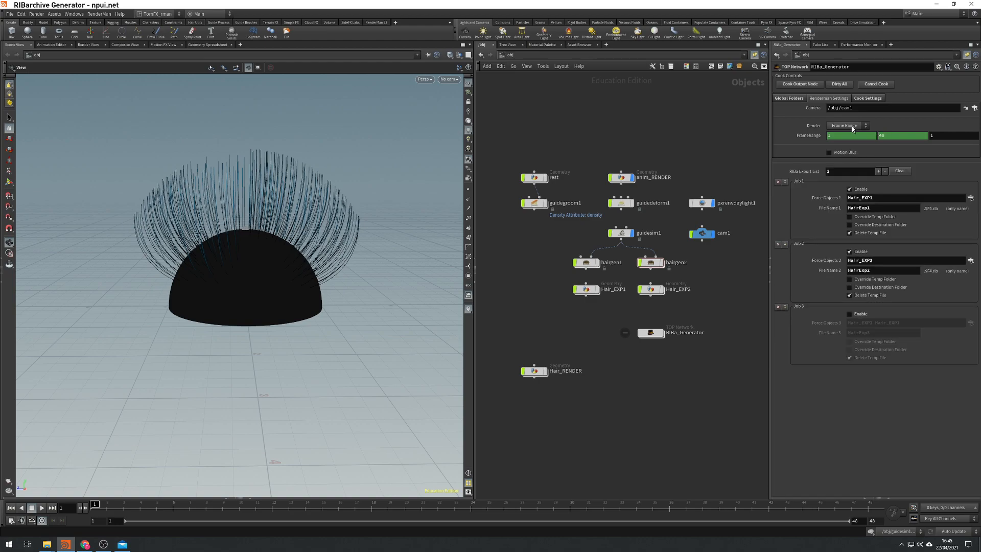
Try Single Frame rendering using the current frame at frames 1 and 26, and switch back to Frame Range
{"action": "left_click", "coordinate": [849, 128]}
{"action": "left_click", "coordinate": [845, 139]}
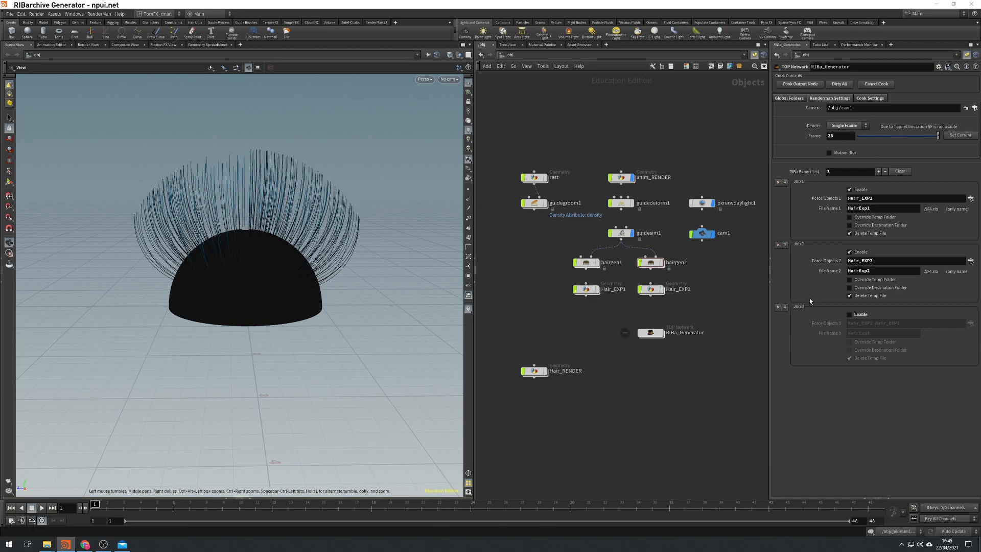
{"action": "left_click", "coordinate": [960, 135]}
{"action": "left_click", "coordinate": [504, 506]}
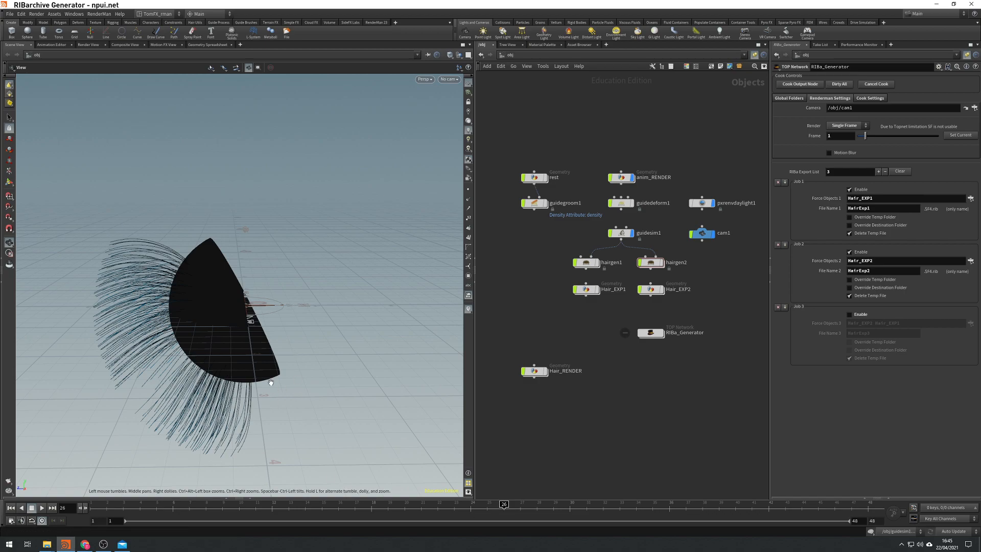
{"action": "left_click", "coordinate": [962, 136]}
{"action": "left_click", "coordinate": [845, 125]}
{"action": "left_click", "coordinate": [845, 135]}
Review the job processing options in the cook settings and set Moving Files to Wait for All
{"action": "left_click", "coordinate": [868, 99]}
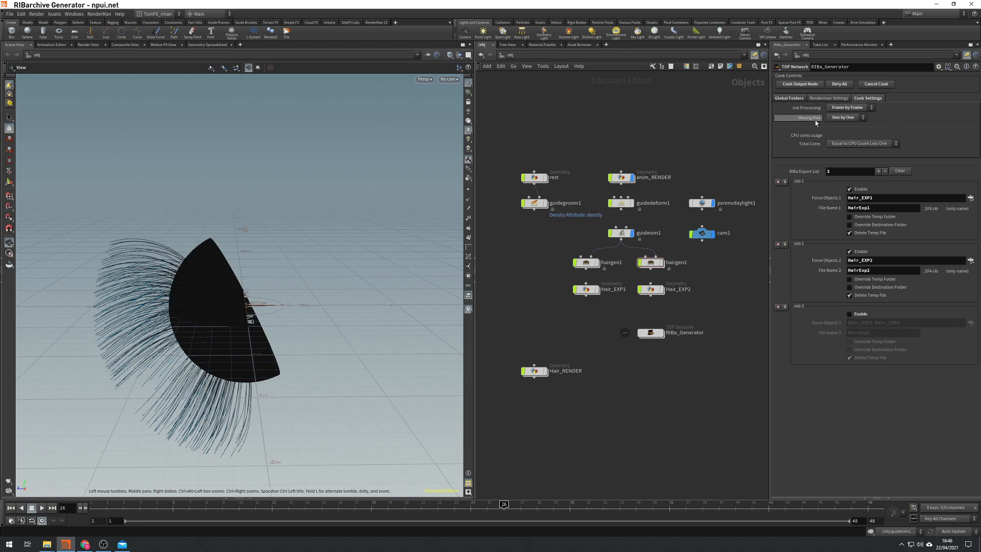
{"action": "left_click", "coordinate": [853, 108]}
{"action": "left_click", "coordinate": [841, 123]}
{"action": "left_click", "coordinate": [848, 108]}
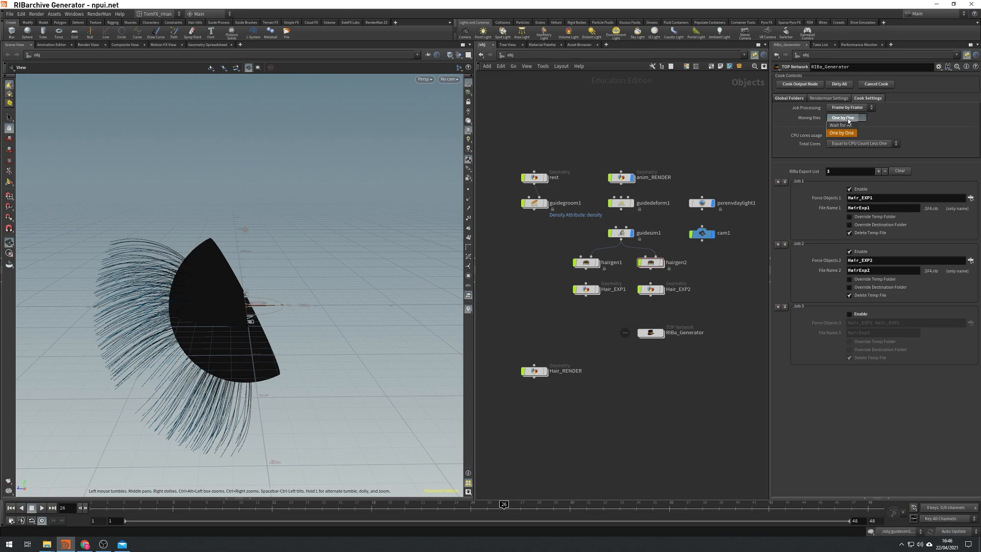
{"action": "left_click", "coordinate": [841, 125]}
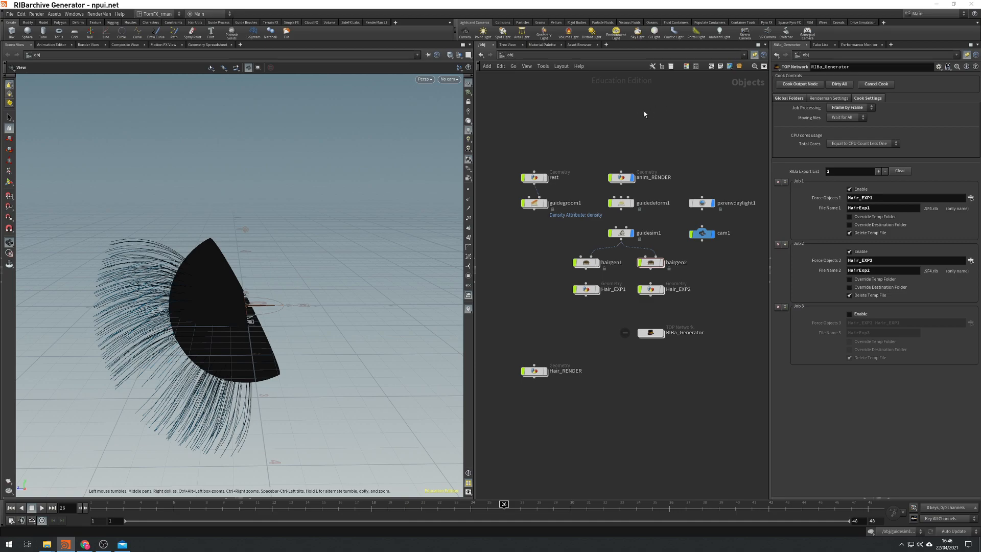
{"action": "left_click", "coordinate": [861, 118]}
Toggle Job 1's temp folder override, destination folder override and Delete Temp File options, restoring each one
{"action": "left_click", "coordinate": [873, 220]}
{"action": "left_click", "coordinate": [884, 217]}
{"action": "left_click", "coordinate": [886, 225]}
{"action": "left_click", "coordinate": [887, 226]}
{"action": "left_click", "coordinate": [865, 233]}
{"action": "left_click", "coordinate": [864, 233]}
Return to the global folder settings of RIBa_Generator and start cooking its output node
{"action": "left_click", "coordinate": [847, 107]}
{"action": "left_click", "coordinate": [828, 98]}
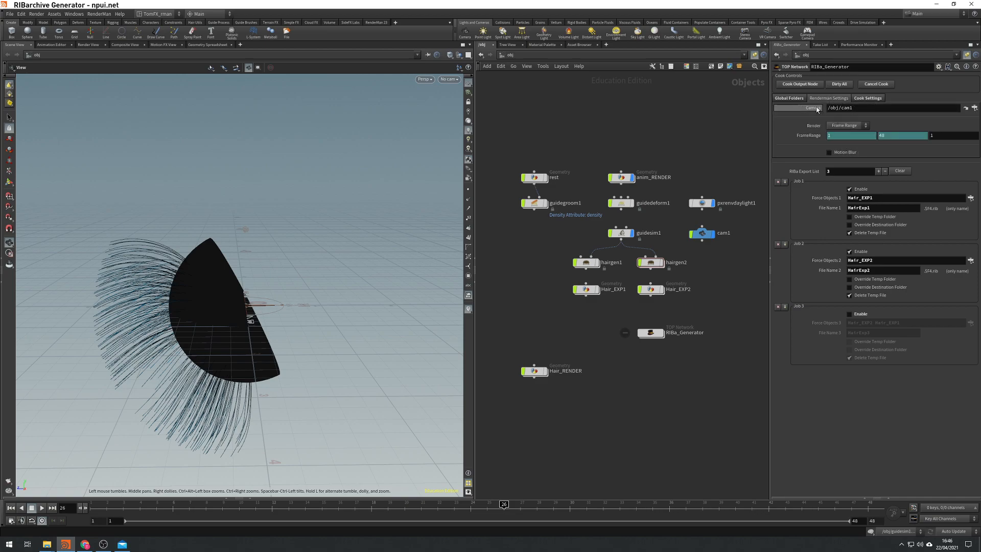
{"action": "left_click", "coordinate": [790, 98]}
{"action": "left_click", "coordinate": [656, 333]}
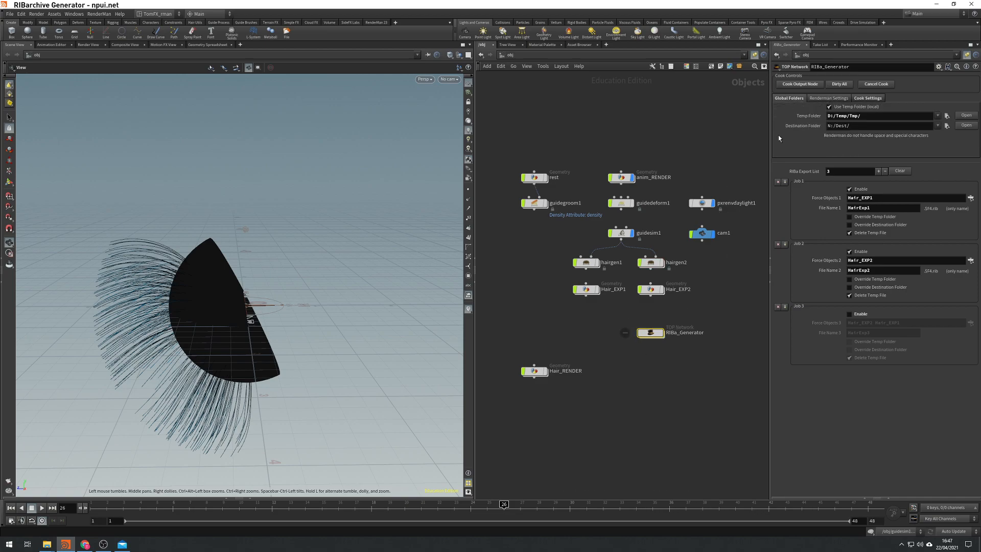
{"action": "left_click", "coordinate": [795, 84]}
Go inside RIBa_Generator and examine its task graph while it cooks, selecting the genericgenerator1 node
{"action": "scroll", "coordinate": [659, 348], "scroll_direction": "up", "scroll_amount": 2}
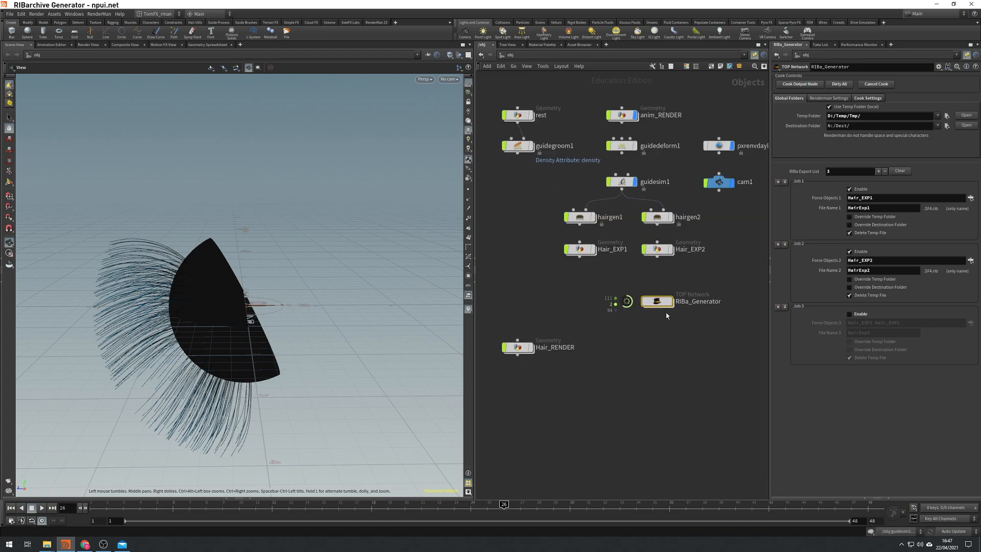
{"action": "double_click", "coordinate": [655, 301]}
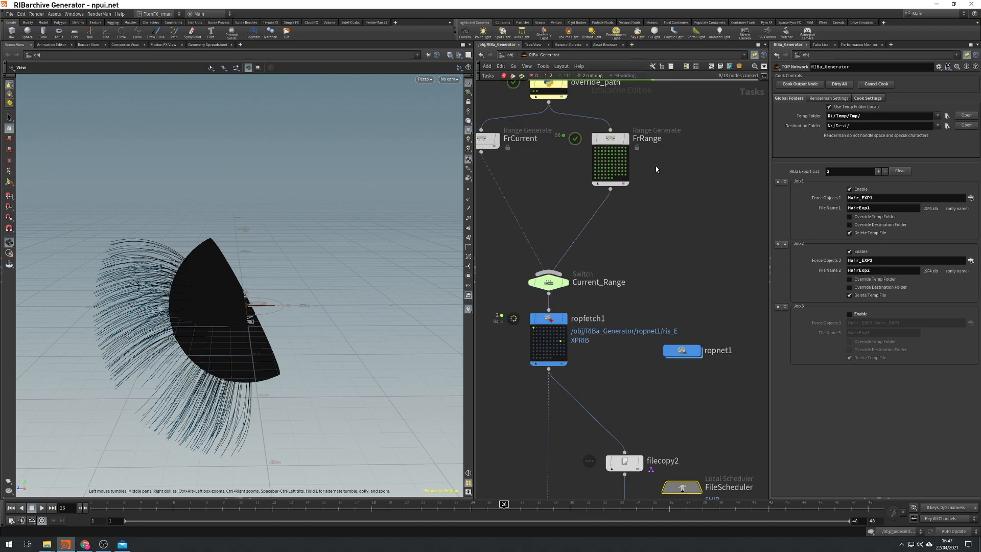
{"action": "scroll", "coordinate": [664, 246], "scroll_direction": "down", "scroll_amount": 3}
{"action": "middle_click_drag", "start_coordinate": [659, 143], "coordinate": [665, 301]}
{"action": "scroll", "coordinate": [653, 235], "scroll_direction": "up", "scroll_amount": 3}
{"action": "middle_click_drag", "start_coordinate": [666, 255], "coordinate": [671, 190]}
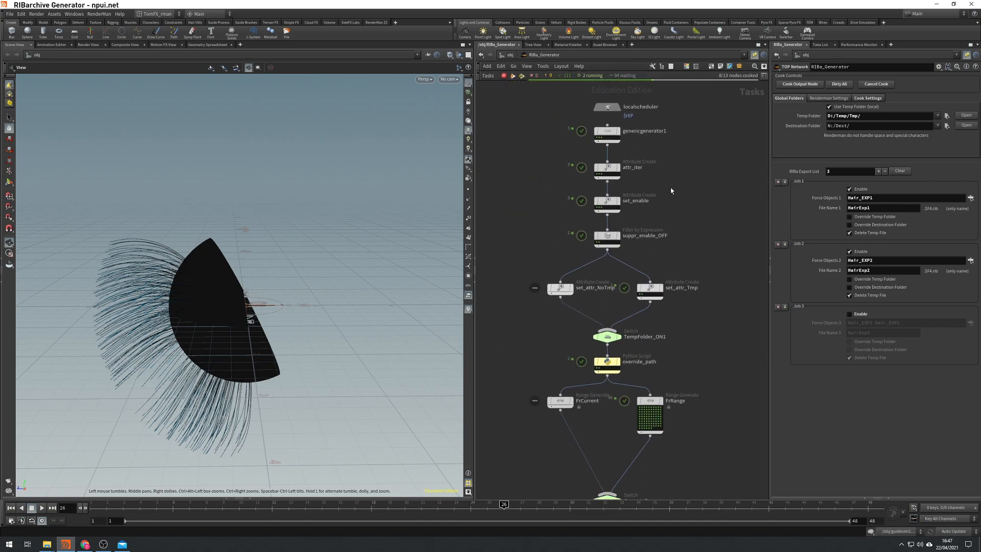
{"action": "left_click", "coordinate": [618, 138]}
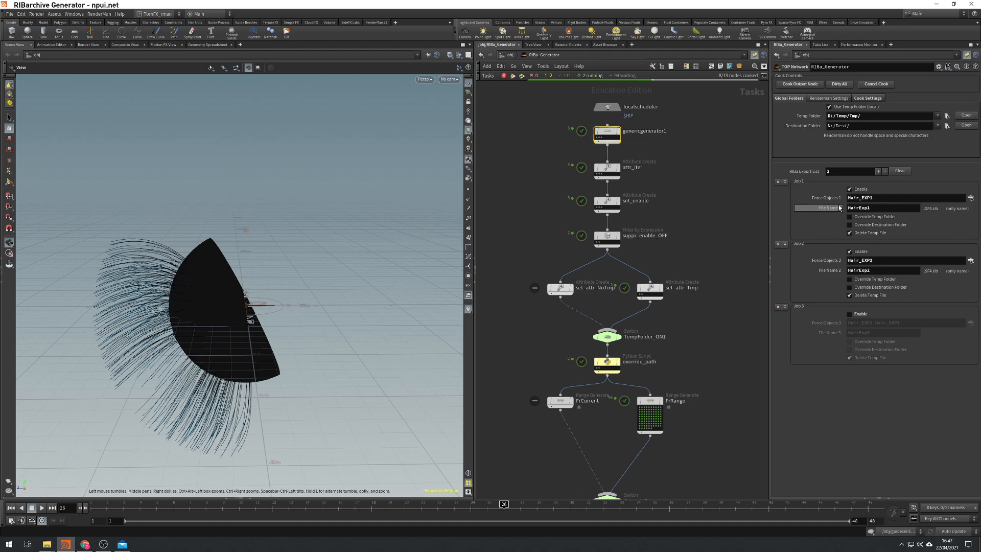
Examine the attr_iter, set_enable and suppr_enable_OFF nodes in the task graph, selecting each in turn
{"action": "left_click_drag", "start_coordinate": [693, 186], "coordinate": [547, 161]}
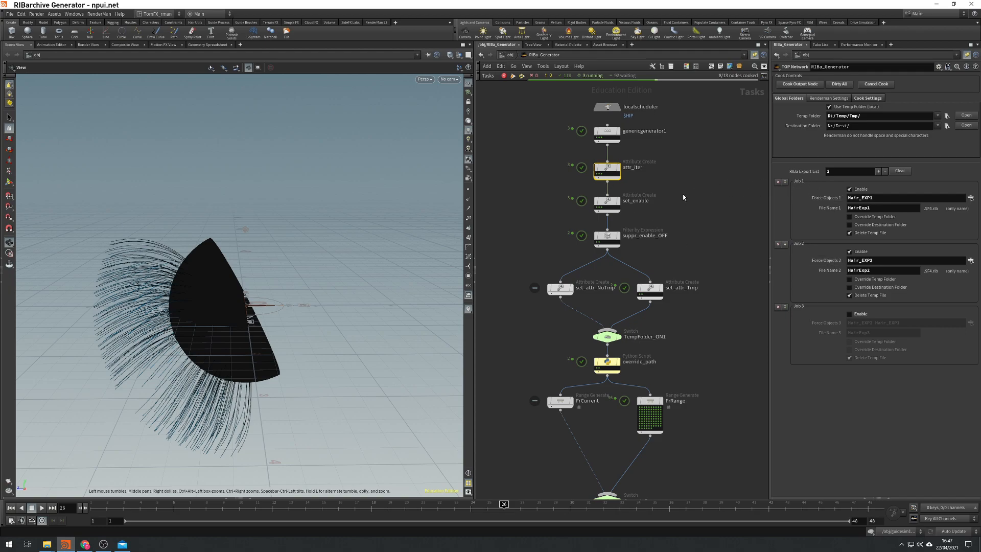
{"action": "left_click", "coordinate": [607, 205]}
{"action": "middle_click_drag", "start_coordinate": [698, 220], "coordinate": [697, 189]}
{"action": "left_click", "coordinate": [606, 208]}
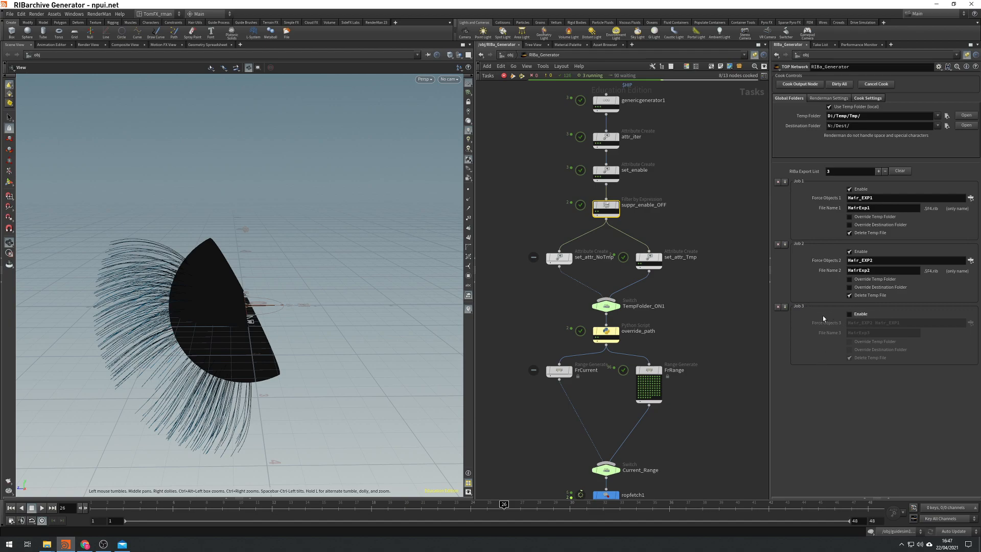
Examine the temp-folder branch by selecting set_attr_NoTmp, set_attr_Tmp and the override_path Python Script node in turn
{"action": "middle_click_drag", "start_coordinate": [686, 249], "coordinate": [682, 210]}
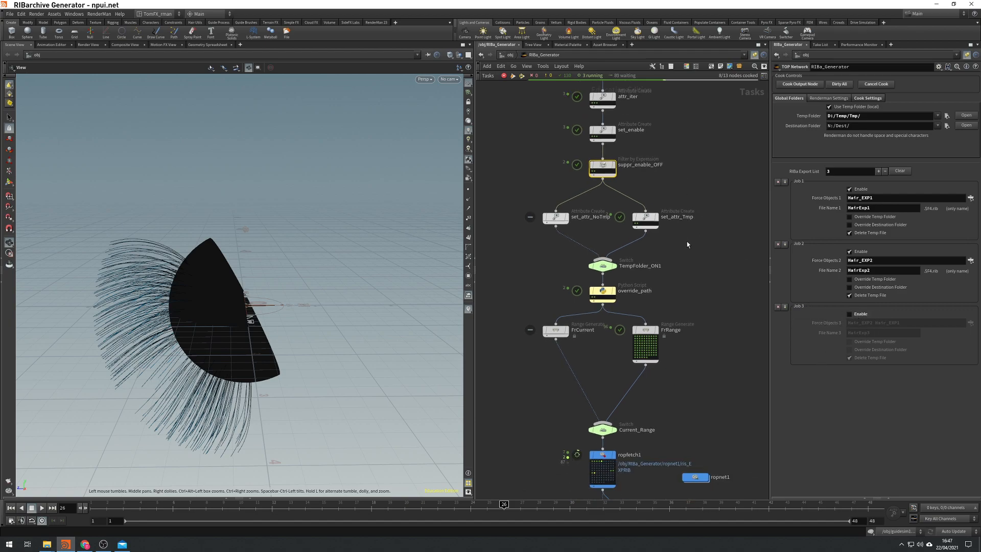
{"action": "left_click", "coordinate": [555, 219]}
{"action": "left_click", "coordinate": [645, 220]}
{"action": "middle_click_drag", "start_coordinate": [677, 298], "coordinate": [687, 251]}
{"action": "left_click", "coordinate": [610, 246]}
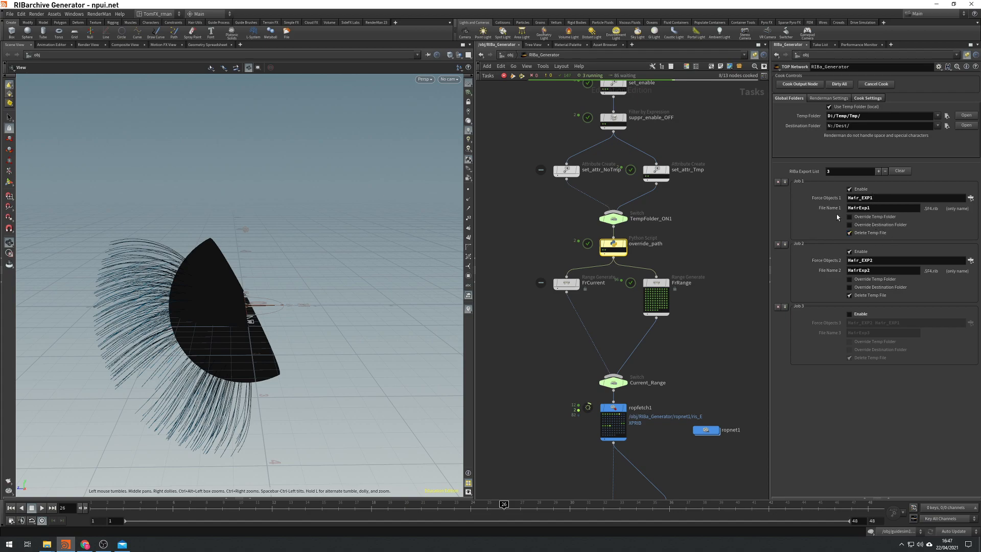
Examine the frame range branch by selecting FrCurrent and FrRange together, and each one individually
{"action": "middle_click_drag", "start_coordinate": [702, 324], "coordinate": [712, 278]}
{"action": "left_click_drag", "start_coordinate": [514, 226], "coordinate": [705, 289]}
{"action": "left_click", "coordinate": [525, 268]}
{"action": "left_click_drag", "start_coordinate": [548, 270], "coordinate": [586, 220]}
{"action": "left_click_drag", "start_coordinate": [704, 301], "coordinate": [660, 236]}
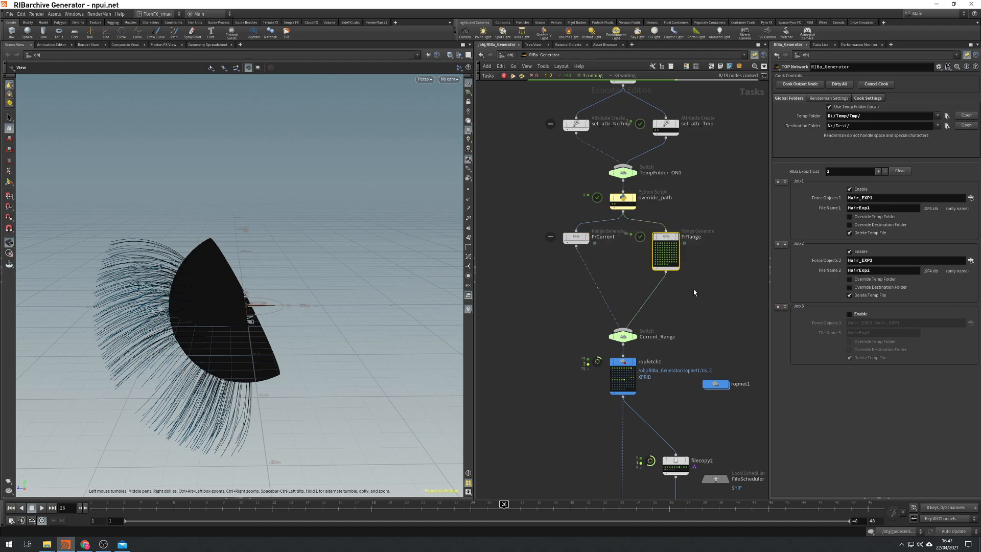
Look inside ropnet1 at the ris_EXPRIB render node and return to the RIBa_Generator network
{"action": "middle_click_drag", "start_coordinate": [689, 290], "coordinate": [691, 209]}
{"action": "middle_click_drag", "start_coordinate": [696, 310], "coordinate": [650, 265]}
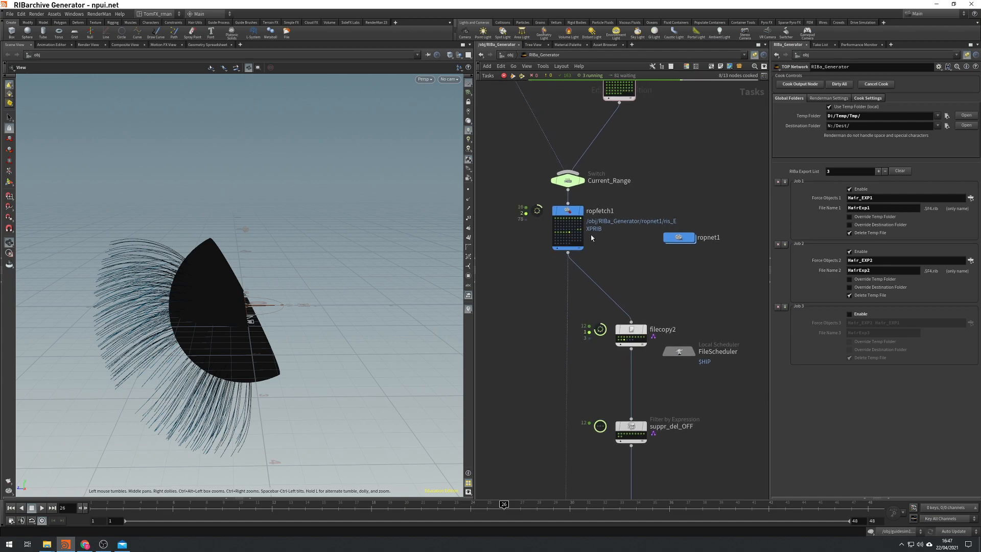
{"action": "double_click", "coordinate": [679, 239]}
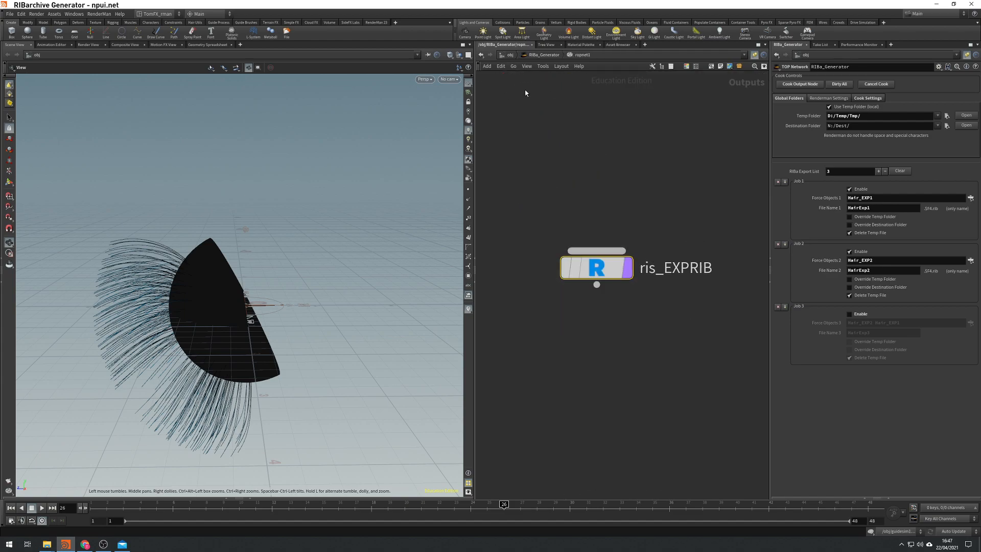
{"action": "left_click", "coordinate": [536, 55]}
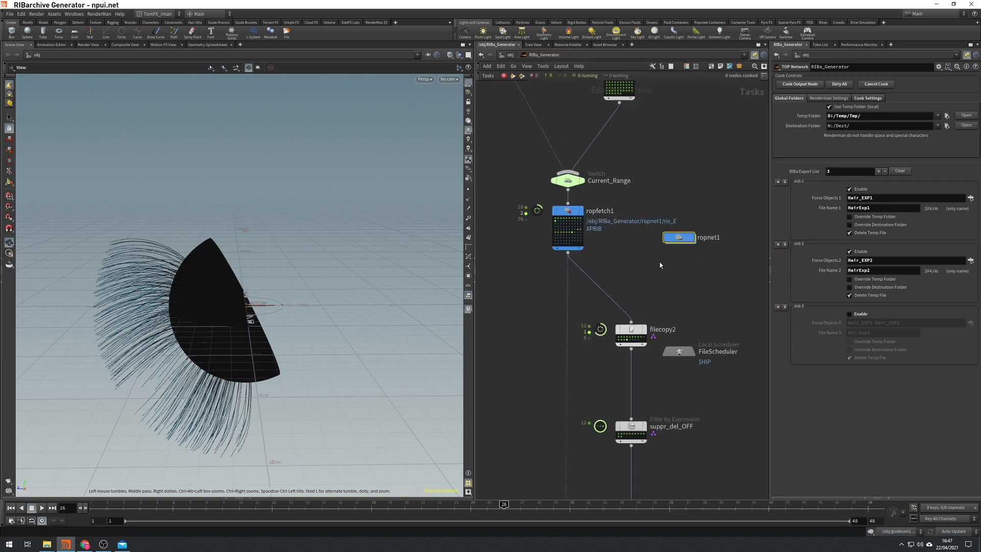
{"action": "left_click", "coordinate": [619, 255]}
Show the cook settings of RIBa_Generator and inspect the filecopy2 node's work items up close
{"action": "middle_click_drag", "start_coordinate": [638, 276], "coordinate": [631, 222]}
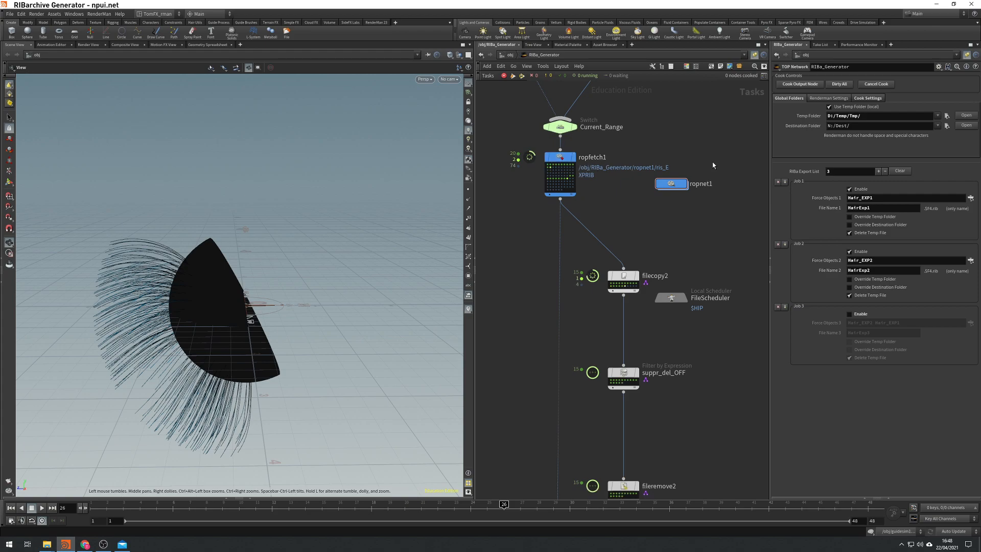
{"action": "left_click", "coordinate": [870, 99]}
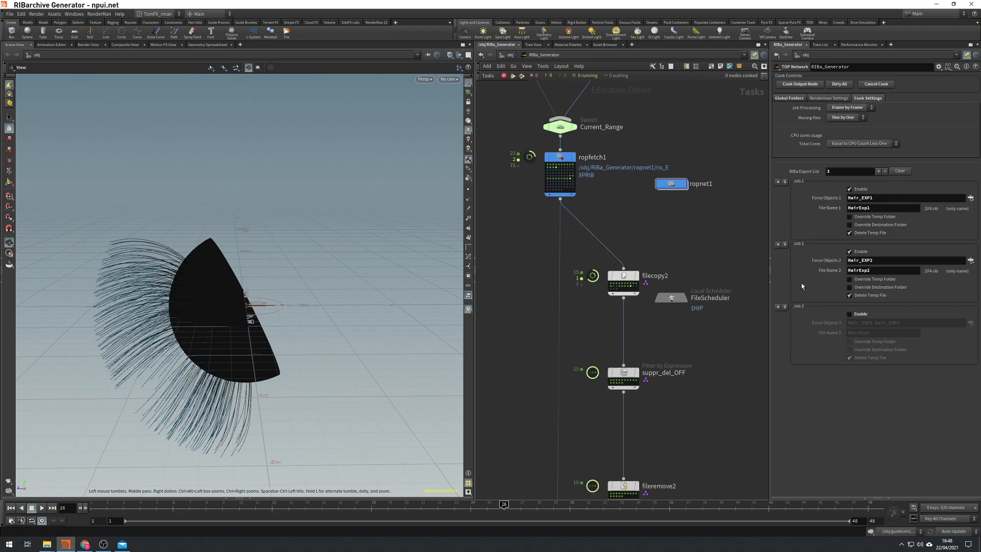
{"action": "scroll", "coordinate": [665, 353], "scroll_direction": "up", "scroll_amount": 3}
{"action": "mouse_move", "coordinate": [610, 219]}
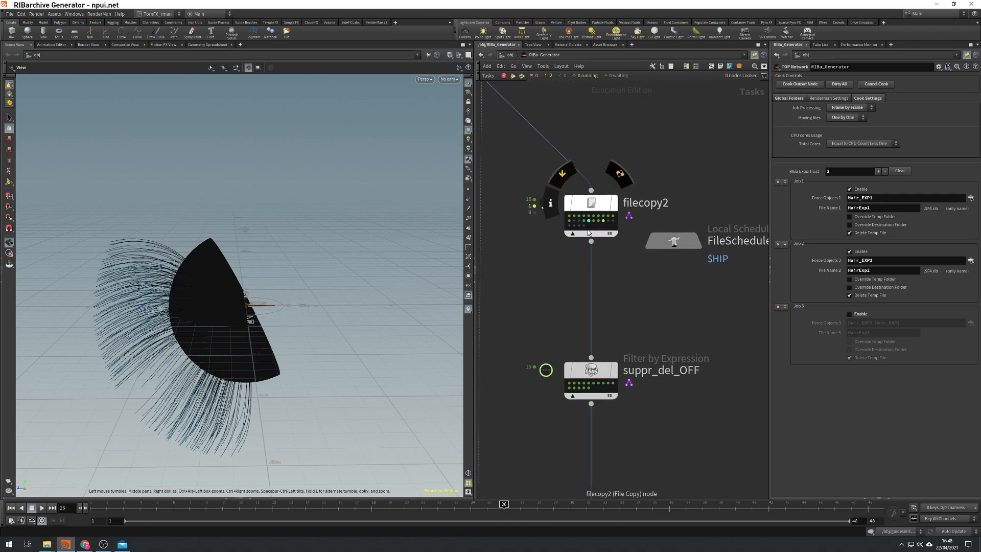
{"action": "scroll", "coordinate": [683, 266], "scroll_direction": "down", "scroll_amount": 2}
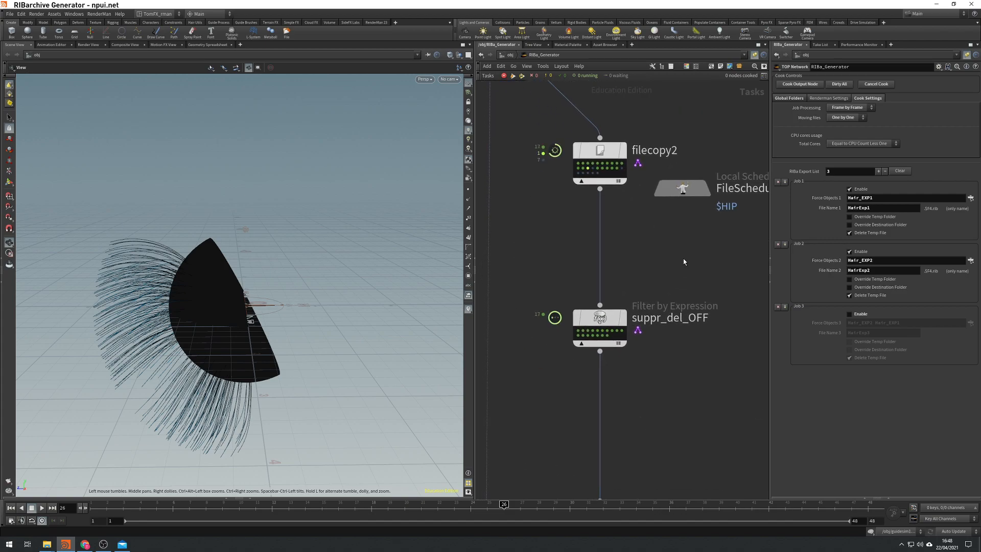
{"action": "middle_click_drag", "start_coordinate": [665, 117], "coordinate": [668, 231]}
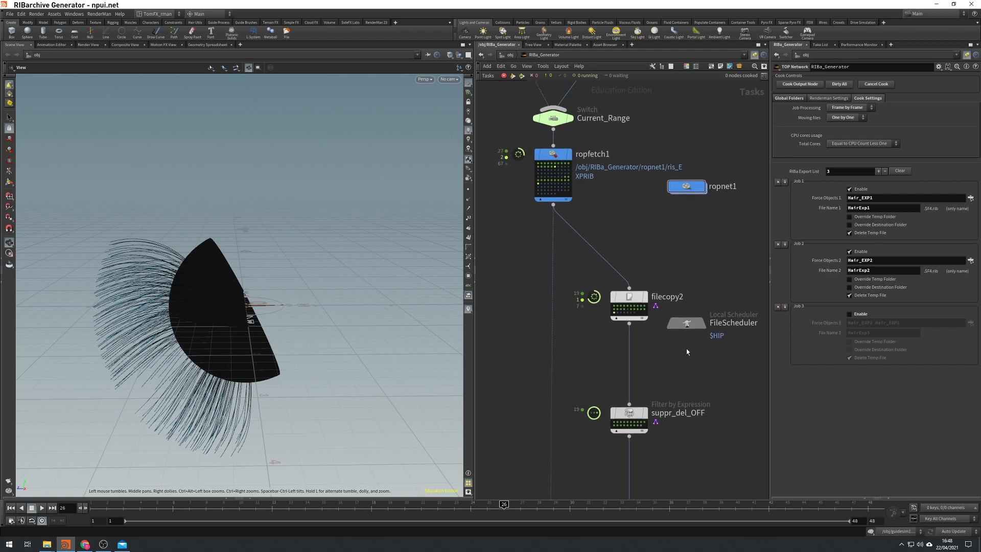
Select the suppr_del_OFF filter node and examine its place between filecopy2 and fileremove2
{"action": "middle_click_drag", "start_coordinate": [713, 423], "coordinate": [691, 354]}
{"action": "left_click_drag", "start_coordinate": [561, 279], "coordinate": [677, 366]}
{"action": "middle_click_drag", "start_coordinate": [685, 405], "coordinate": [693, 371]}
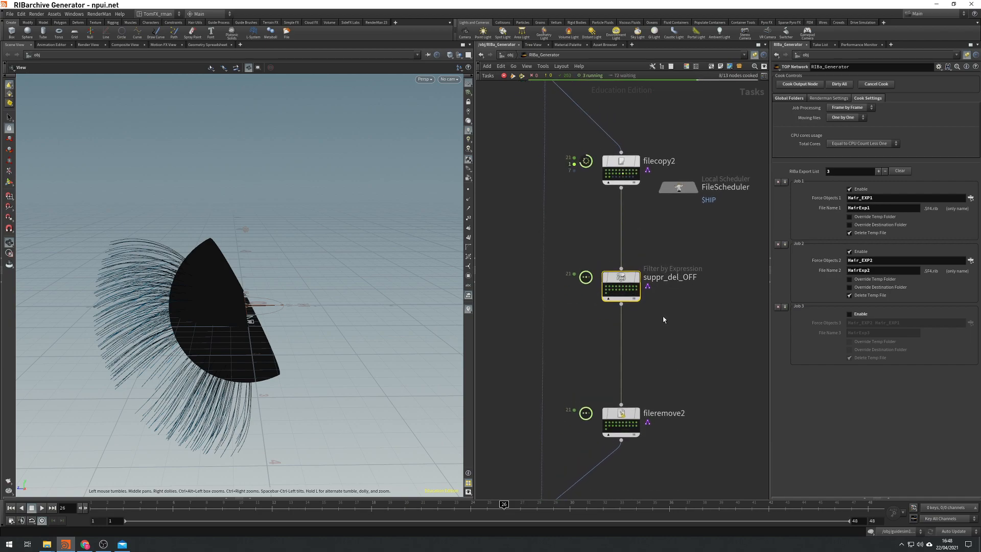
{"action": "middle_click_drag", "start_coordinate": [676, 305], "coordinate": [679, 340]}
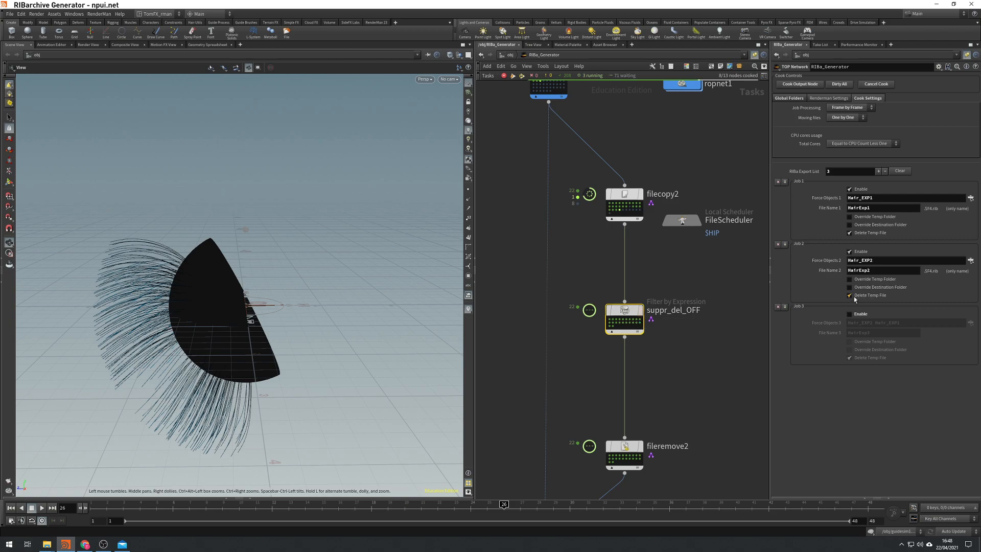
Go back to the global folder settings and open both the temp folder and the destination folder
{"action": "left_click", "coordinate": [791, 98]}
{"action": "middle_click_drag", "start_coordinate": [679, 155], "coordinate": [699, 283]}
{"action": "middle_click_drag", "start_coordinate": [677, 117], "coordinate": [678, 288]}
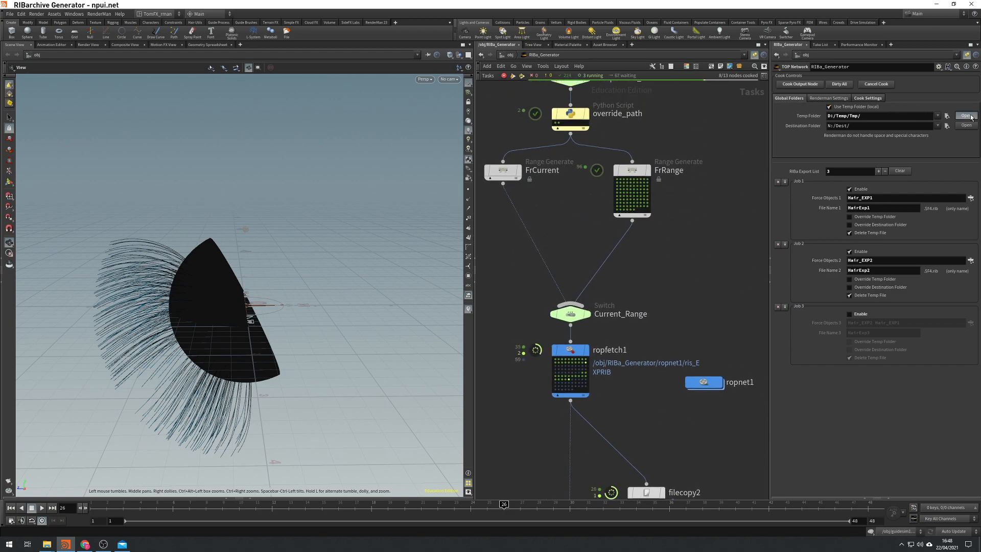
{"action": "left_click", "coordinate": [967, 116]}
{"action": "left_click", "coordinate": [965, 126]}
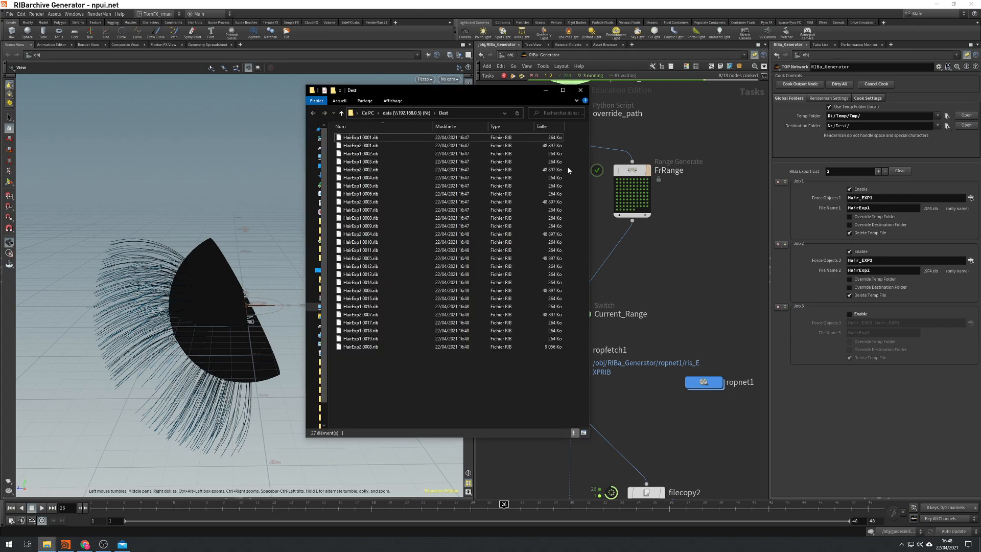
Bring up the Tmp folder window beside Dest and compare the exported RIB files in both
{"action": "mouse_move", "coordinate": [47, 544]}
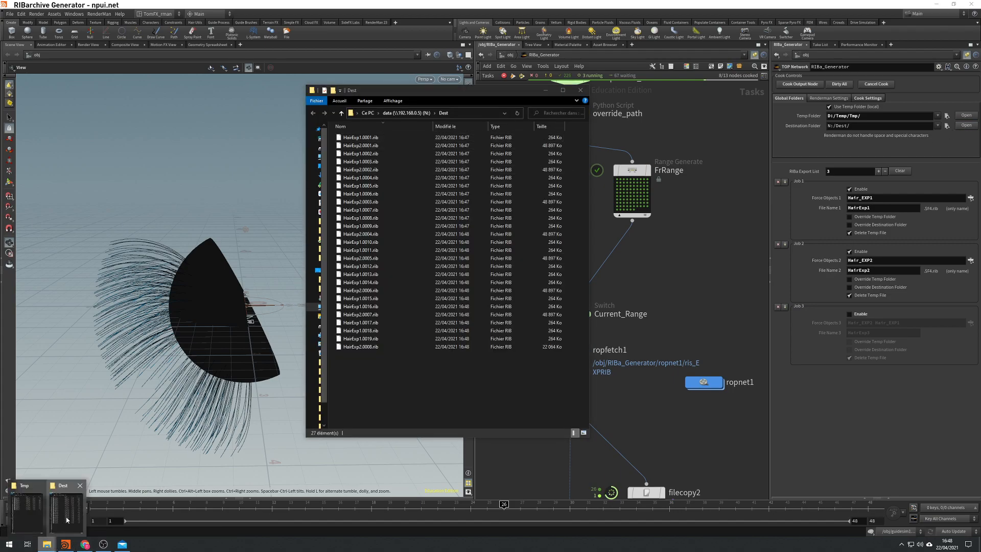
{"action": "left_click", "coordinate": [40, 511]}
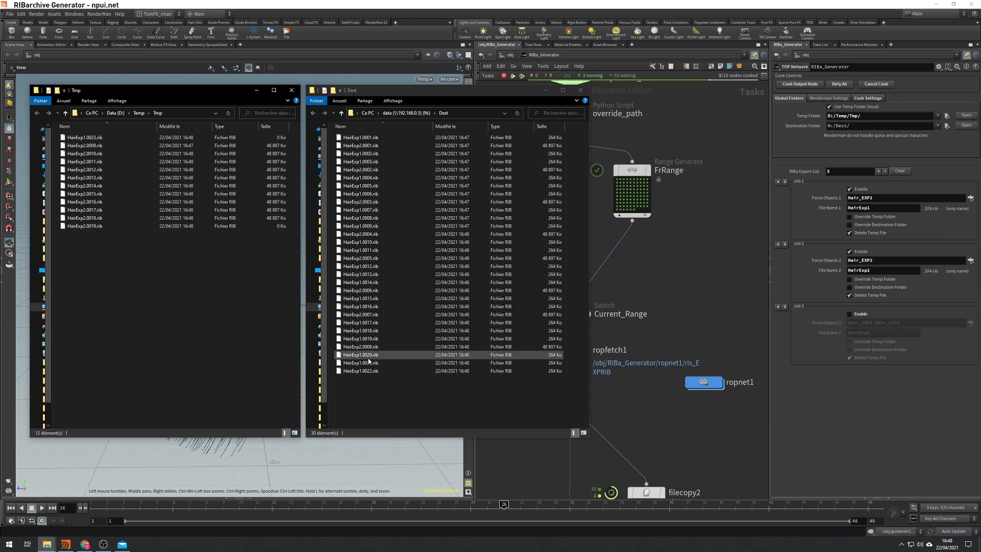
{"action": "left_click", "coordinate": [446, 92]}
{"action": "left_click", "coordinate": [157, 96]}
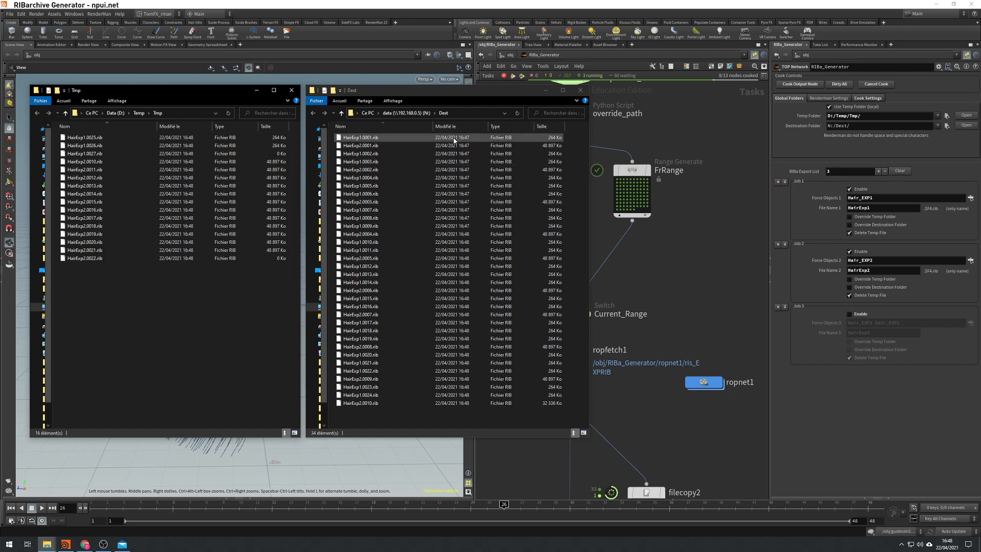
Return to Houdini and view the complete RIBa_Generator task graph while it cooks
{"action": "middle_click_drag", "start_coordinate": [690, 238], "coordinate": [689, 169]}
{"action": "middle_click_drag", "start_coordinate": [712, 385], "coordinate": [685, 352]}
{"action": "scroll", "coordinate": [702, 271], "scroll_direction": "down", "scroll_amount": 5}
{"action": "scroll", "coordinate": [709, 304], "scroll_direction": "down", "scroll_amount": 3}
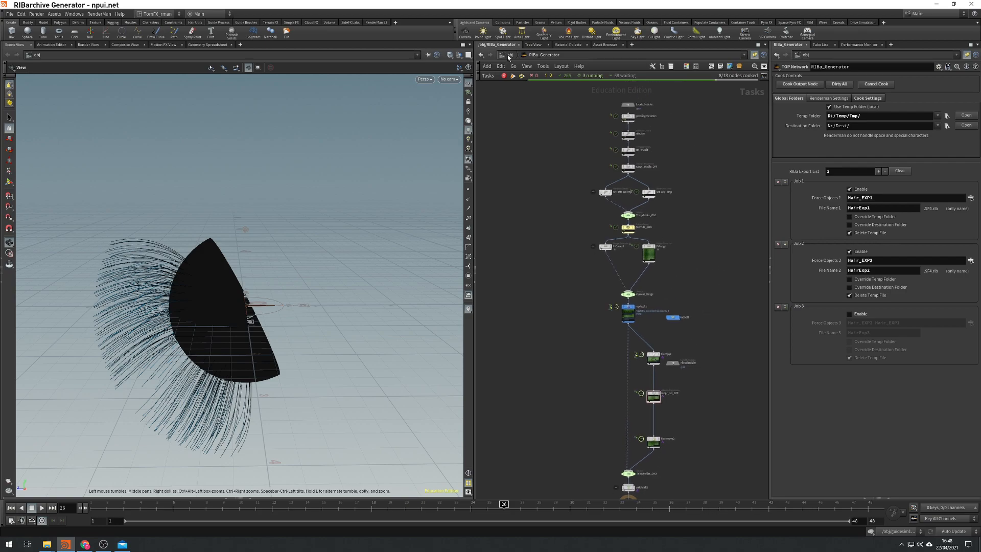